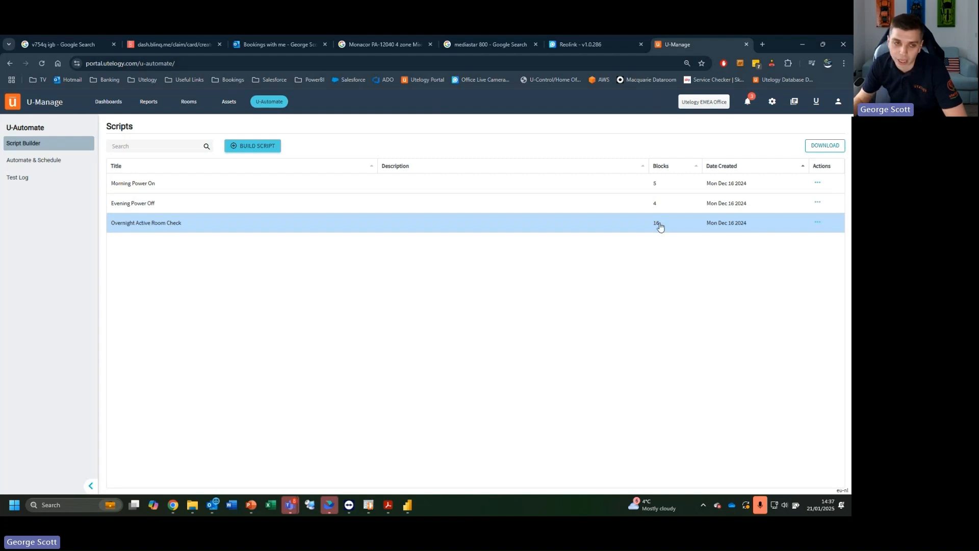
# Step: Open the Morning Power On script for editing and examine its Device Health block's description
pyautogui.click(156, 185)
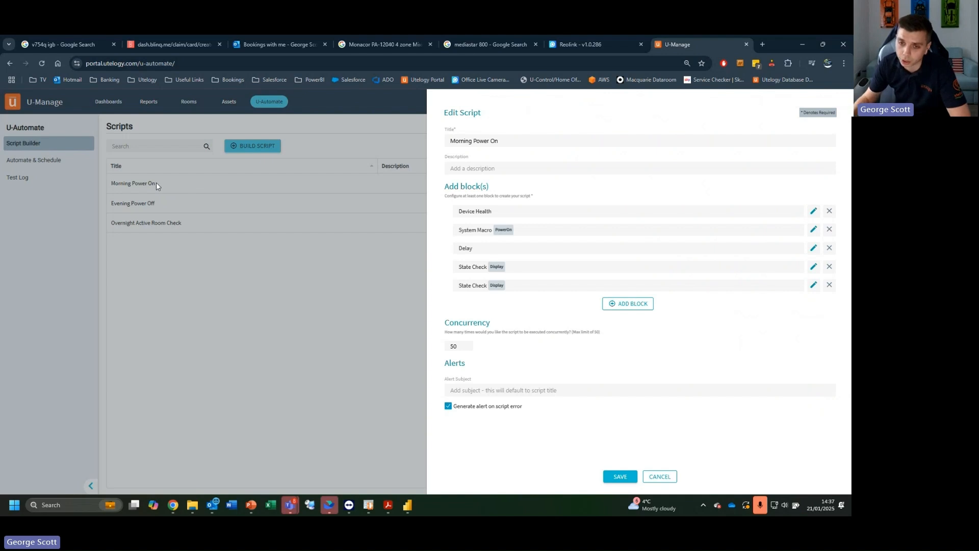
pyautogui.click(812, 210)
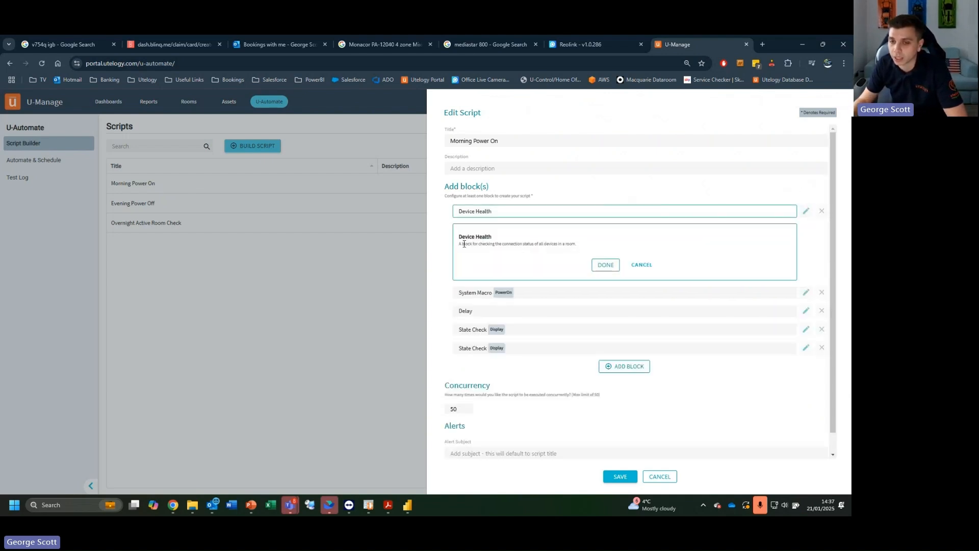
pyautogui.moveTo(458, 240); pyautogui.dragTo(577, 251)
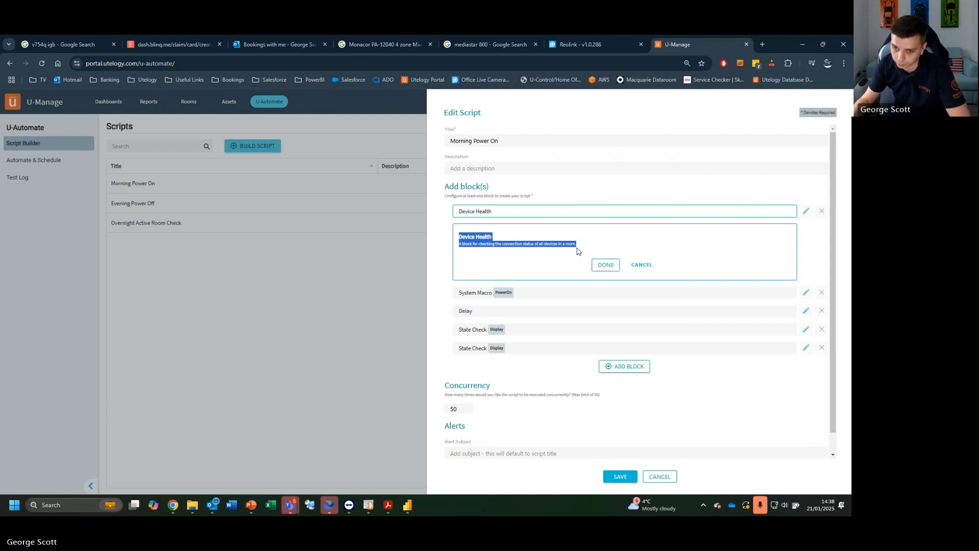
pyautogui.click(599, 266)
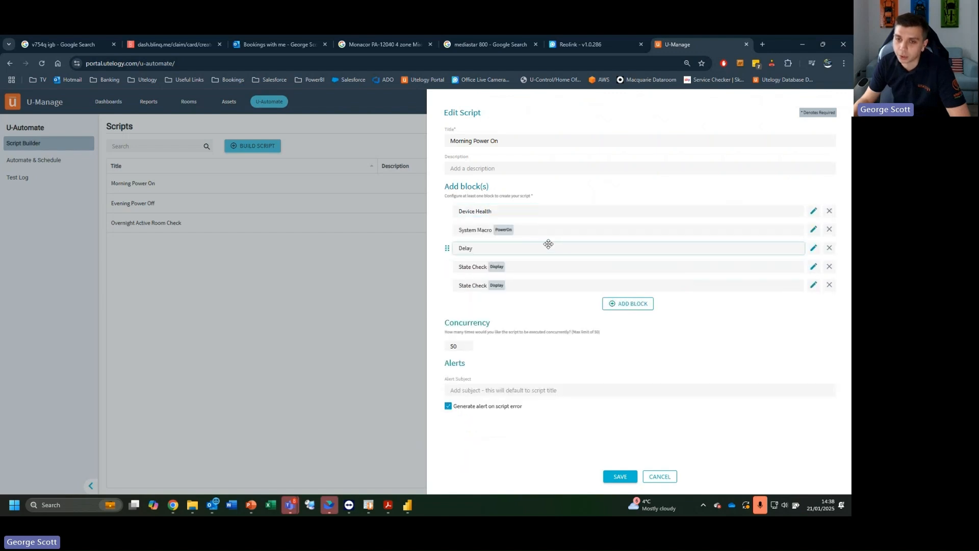
# Step: Examine the macro name in the System Macro block and the duration in the Delay block of the Morning Power On script
pyautogui.click(810, 232)
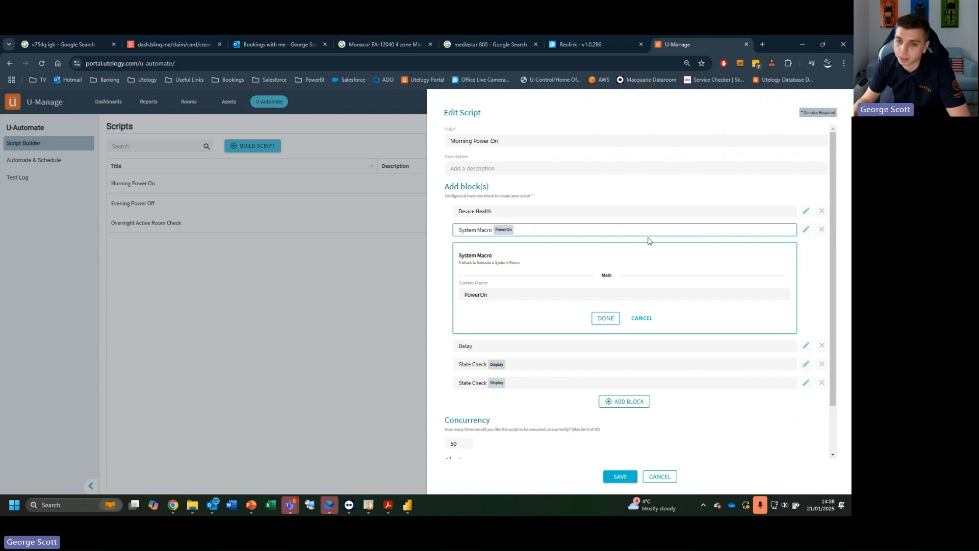
pyautogui.doubleClick(469, 294)
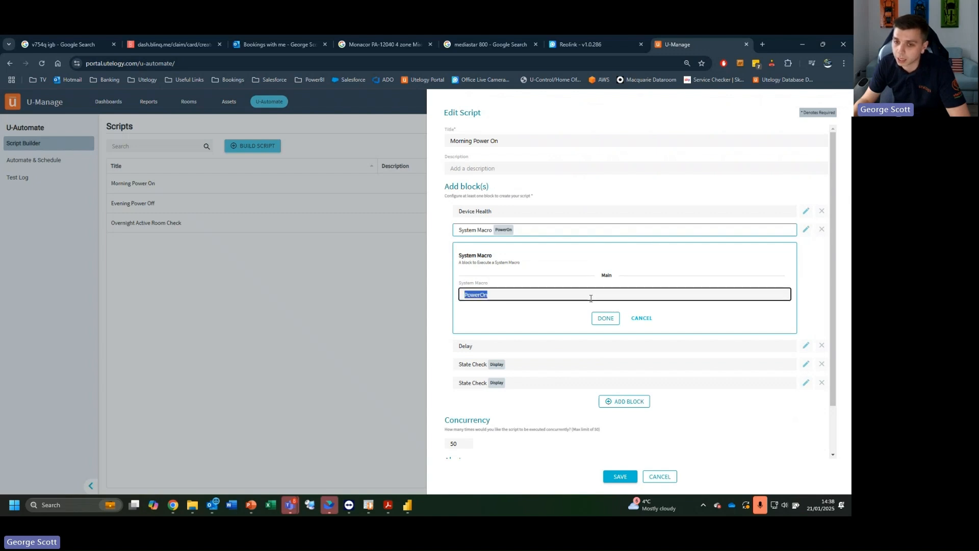
pyautogui.click(607, 318)
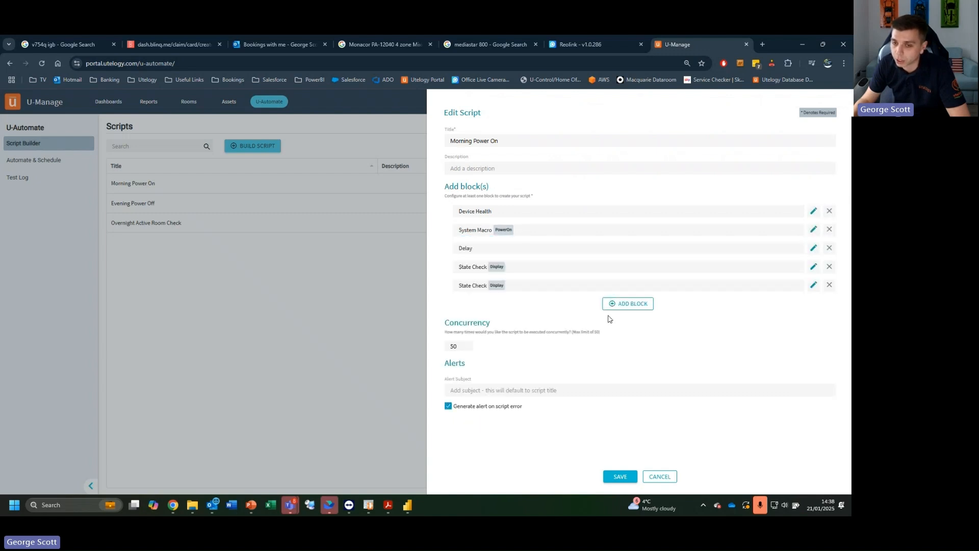
pyautogui.click(807, 247)
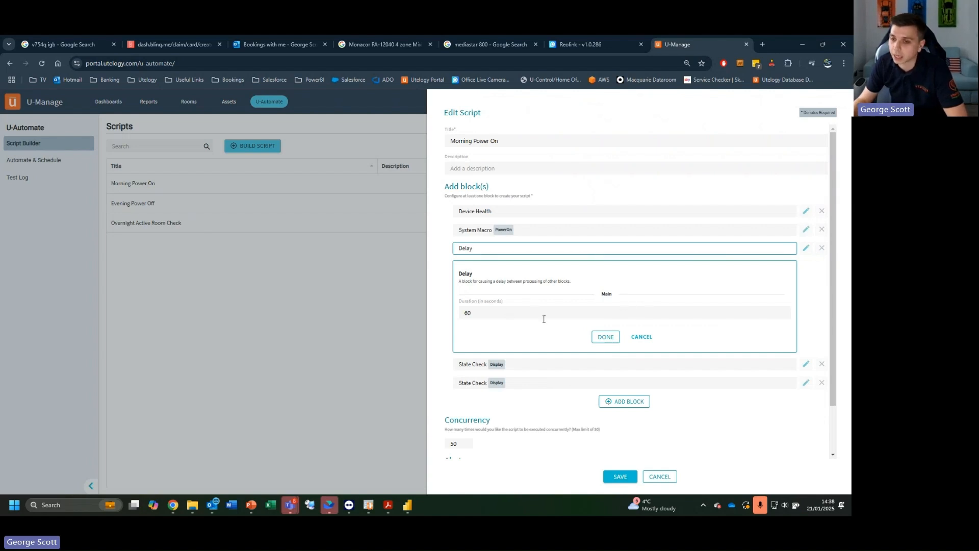
pyautogui.click(612, 338)
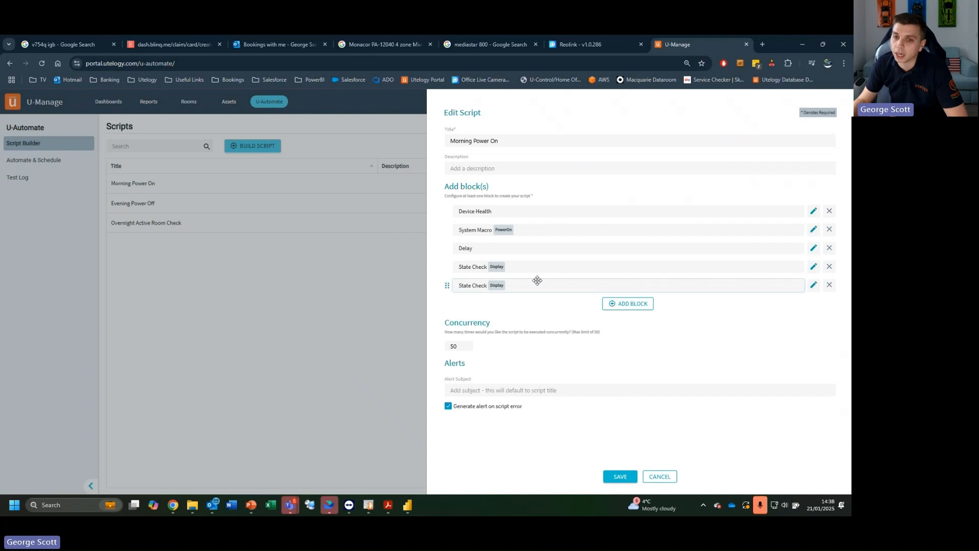
# Step: Examine the first Display State Check block's reference, metric key, expected value and the severity and message for an unmet condition
pyautogui.click(813, 266)
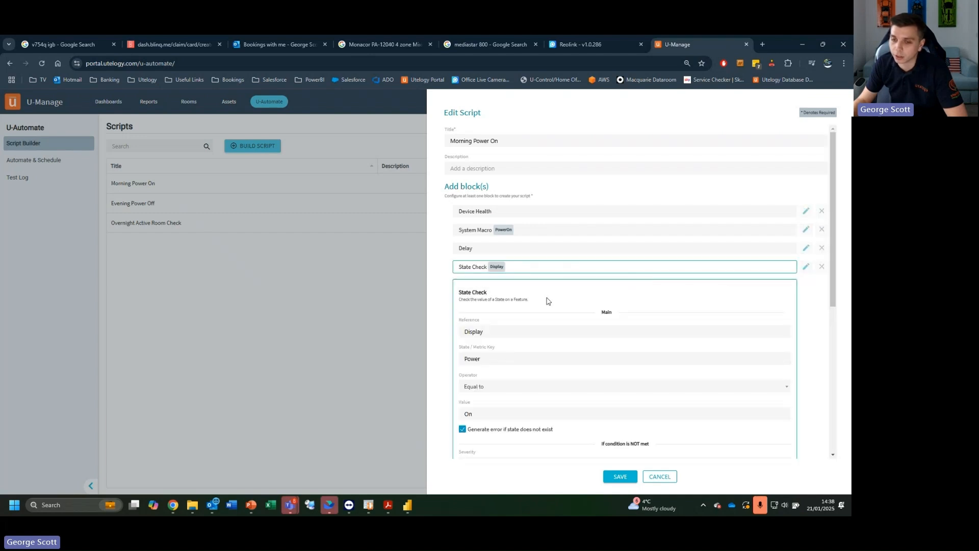
pyautogui.scroll(-1, 560, 304)
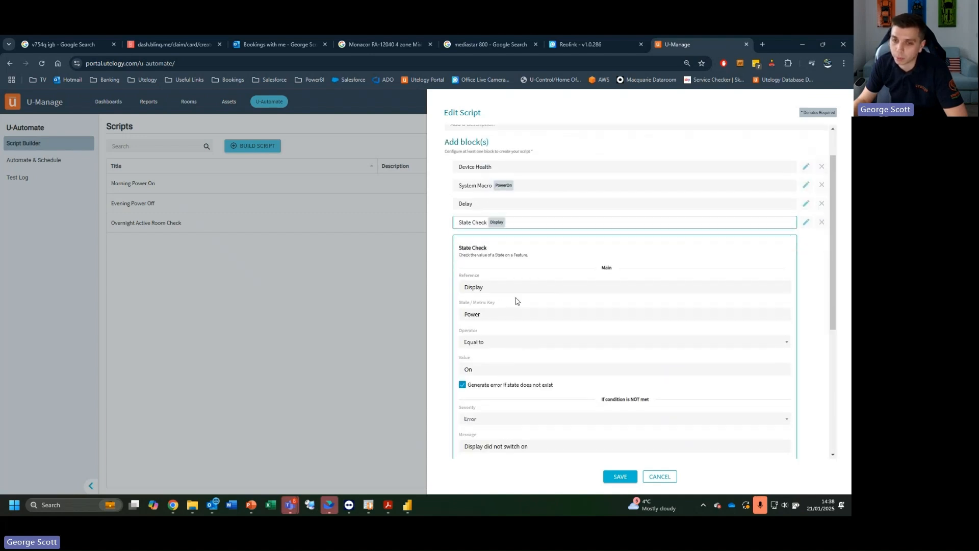
pyautogui.click(465, 288)
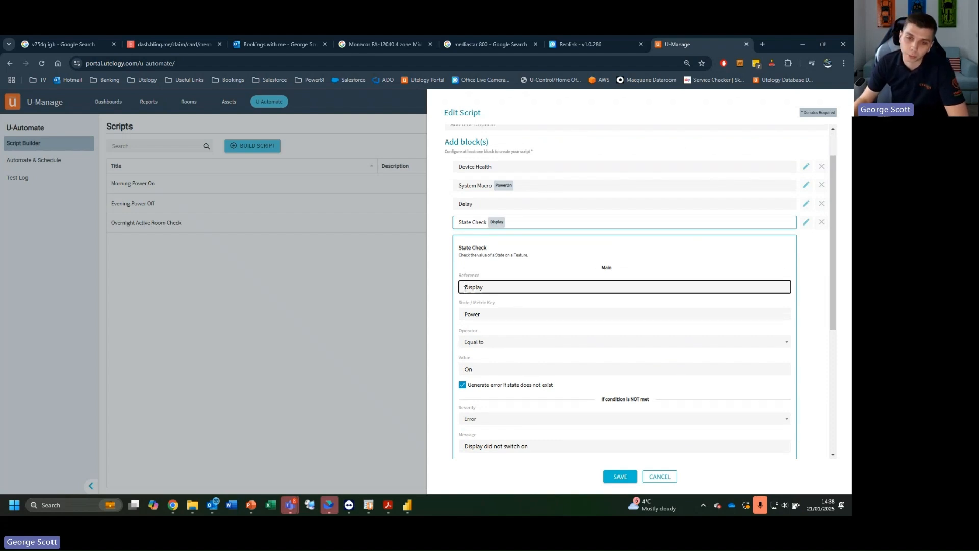
pyautogui.doubleClick(479, 287)
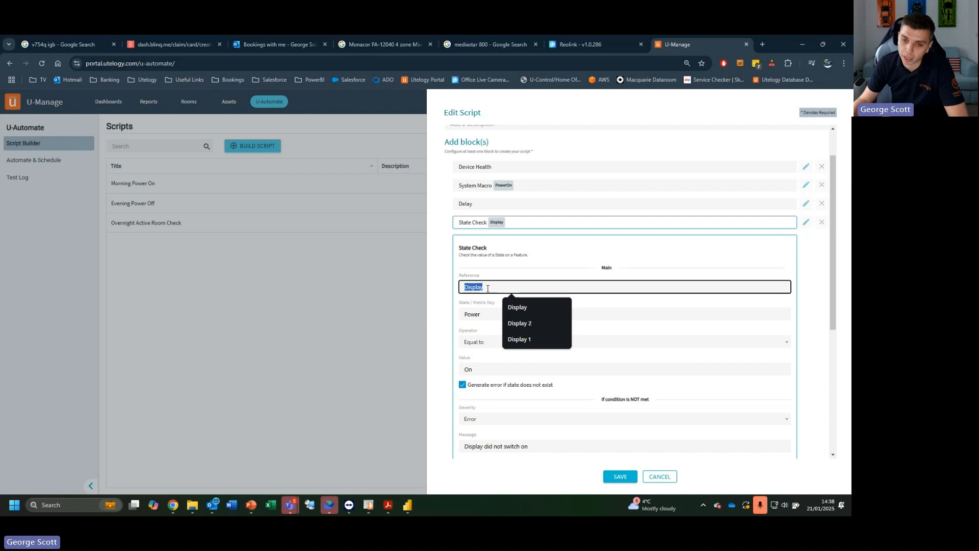
pyautogui.doubleClick(489, 313)
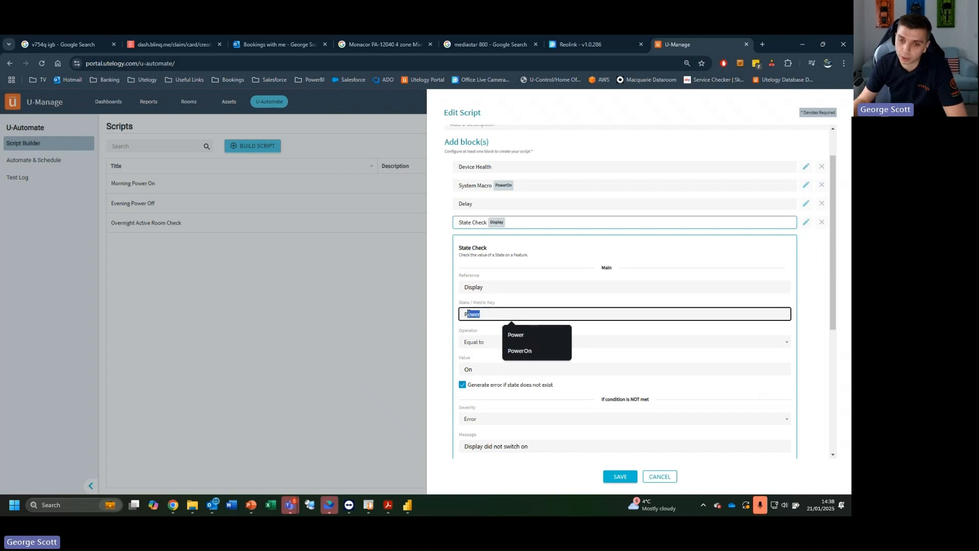
pyautogui.scroll(-1, 482, 362)
pyautogui.click(477, 357)
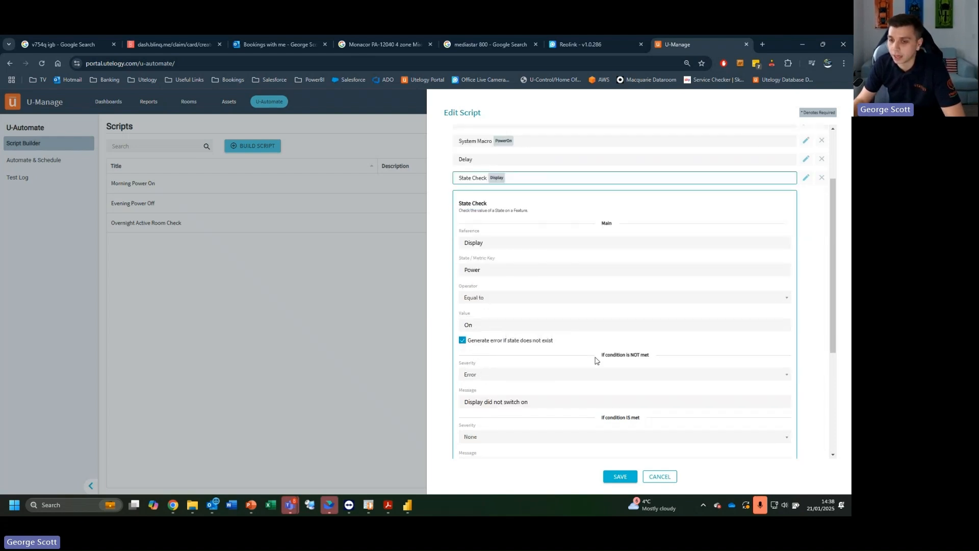
pyautogui.moveTo(604, 356); pyautogui.dragTo(653, 356)
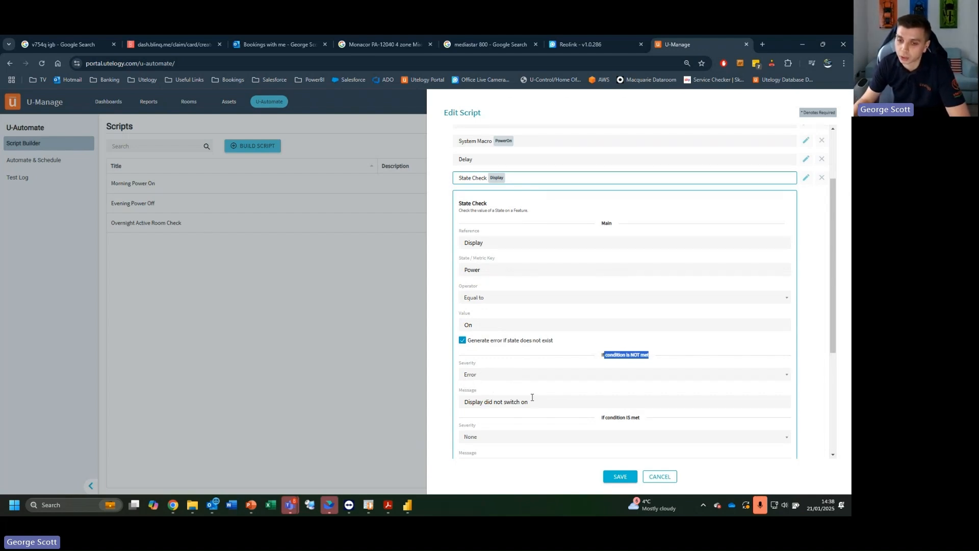
pyautogui.scroll(-1, 532, 398)
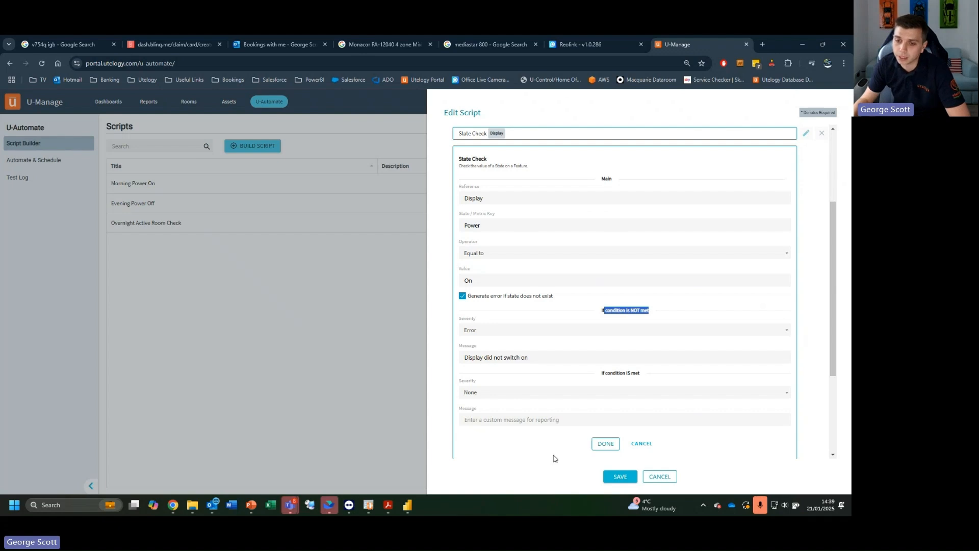
pyautogui.click(595, 447)
# Step: Review the second Display State Check block's source condition and error message, and save the Morning Power On script
pyautogui.click(813, 286)
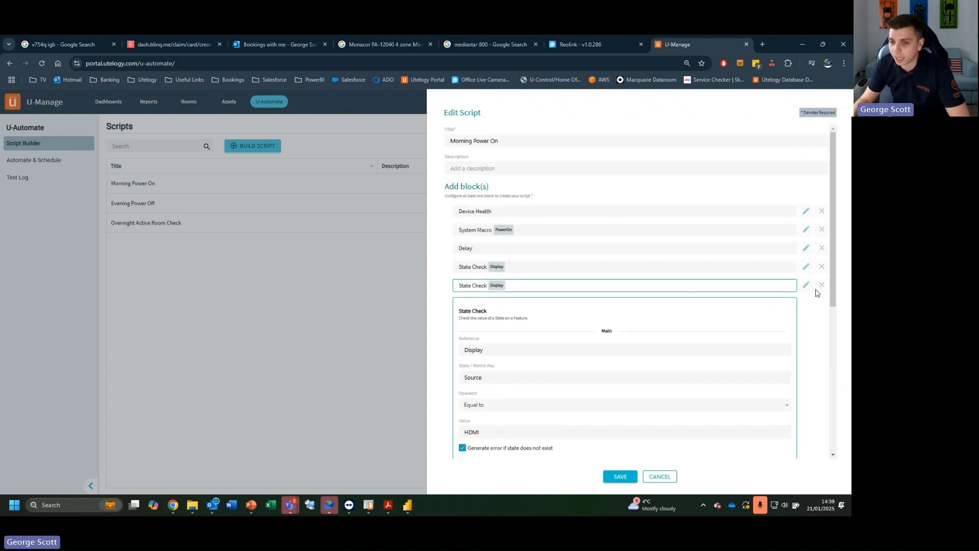
pyautogui.scroll(-1, 539, 330)
pyautogui.click(508, 309)
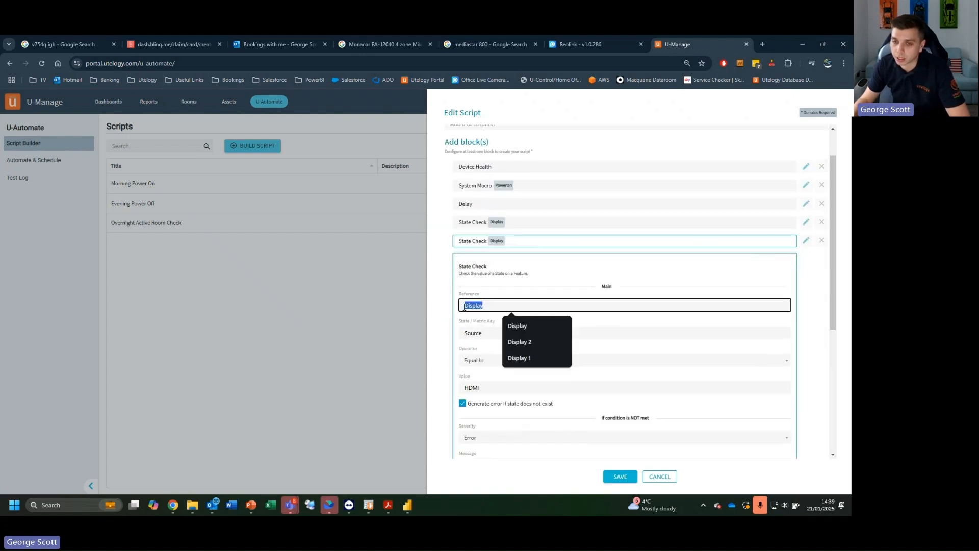
pyautogui.scroll(-2, 495, 387)
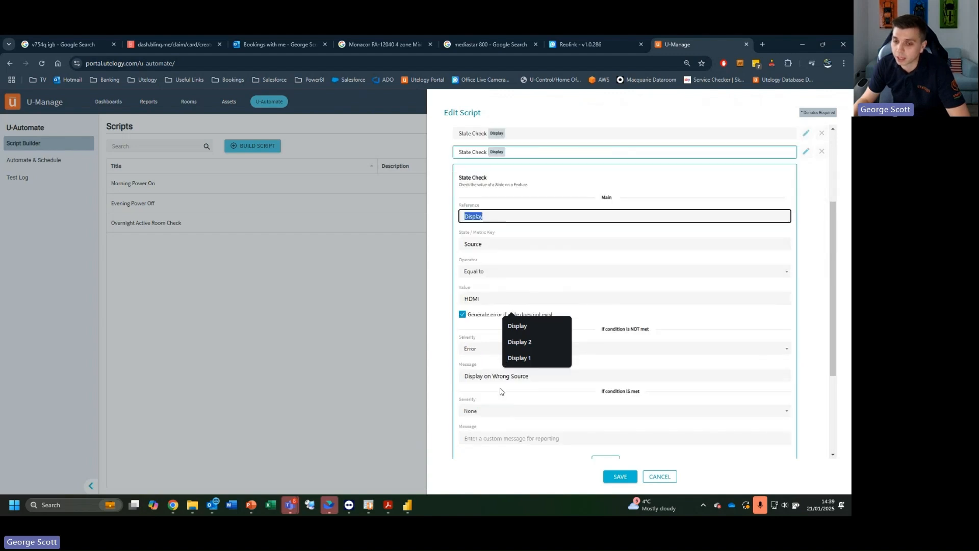
pyautogui.doubleClick(520, 375)
pyautogui.tripleClick(490, 378)
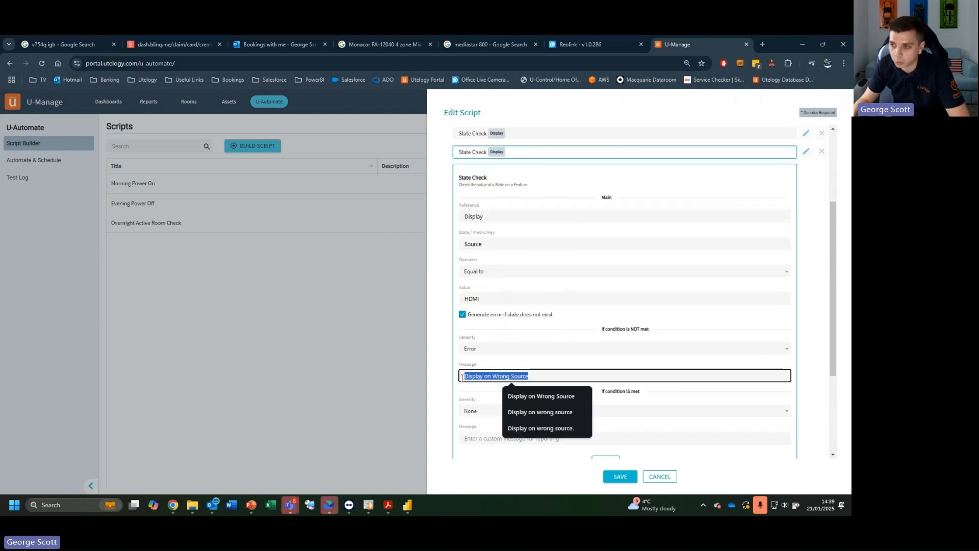
pyautogui.scroll(-1, 732, 357)
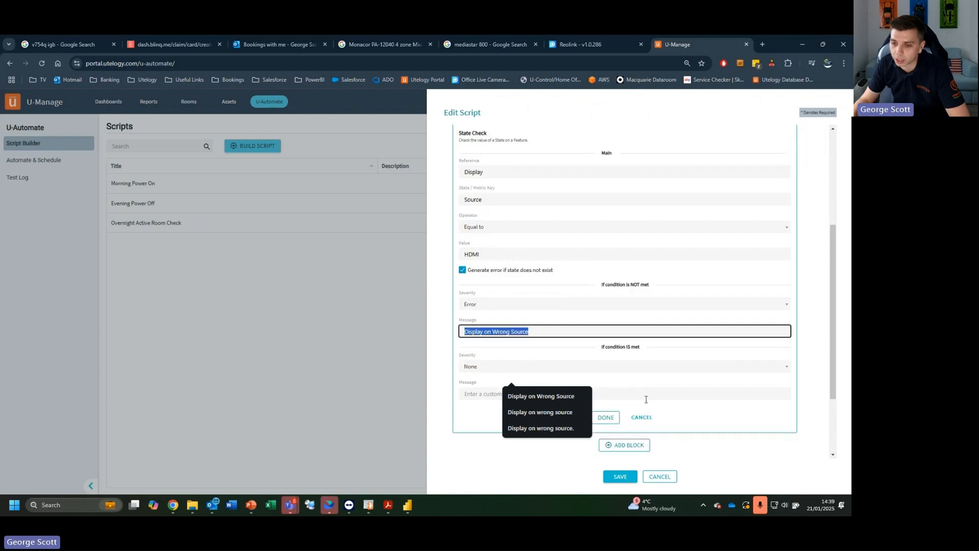
pyautogui.click(605, 417)
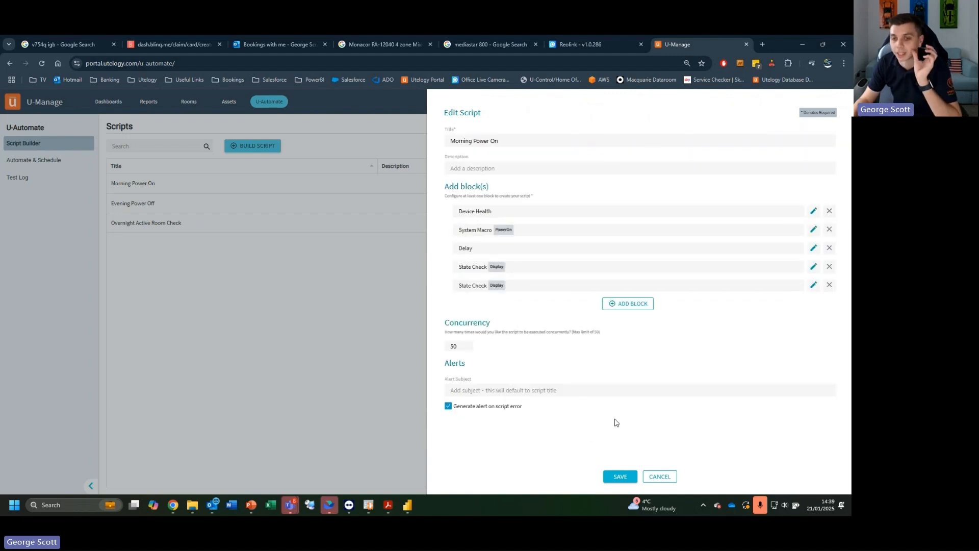
pyautogui.click(621, 477)
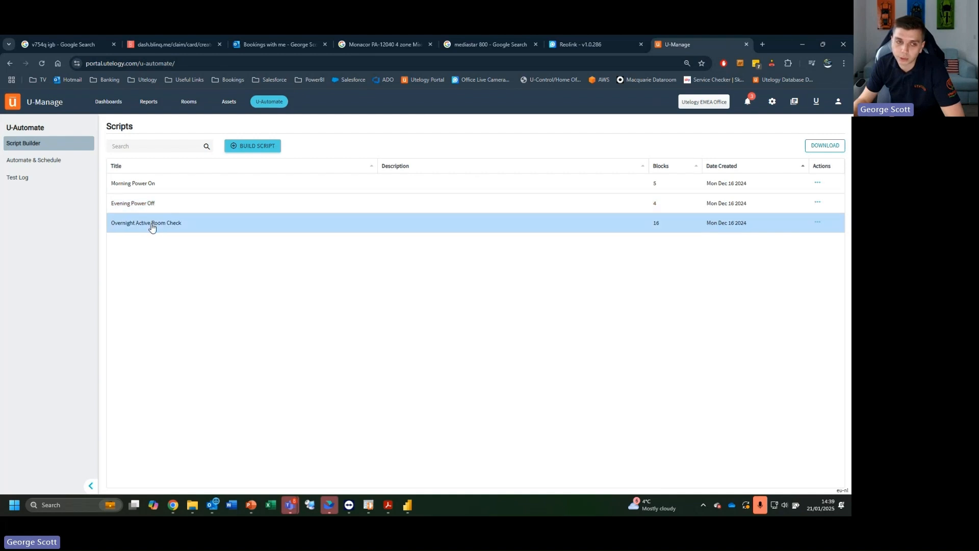
# Step: Open the Overnight Active Room Check script and examine the delay duration that follows the Start Audio Test macro
pyautogui.click(151, 222)
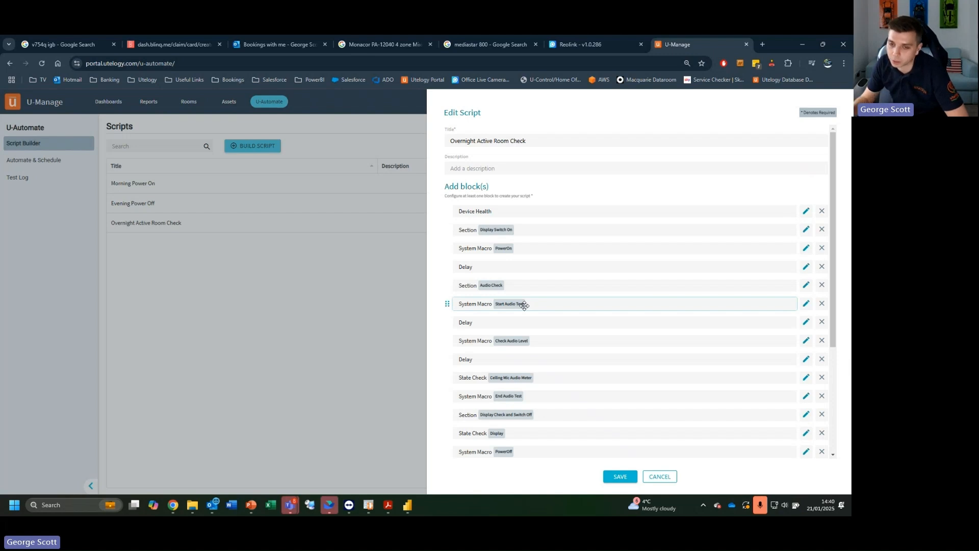
pyautogui.click(806, 322)
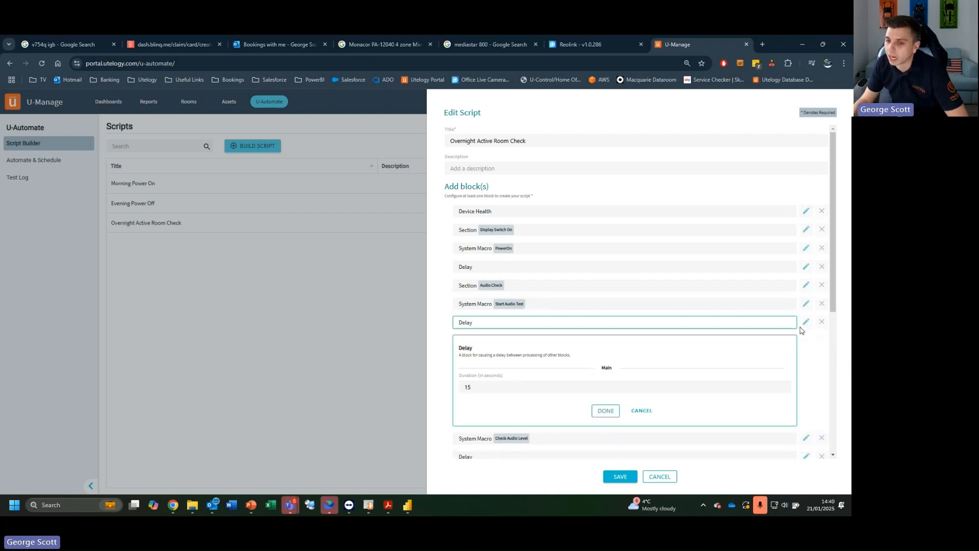
pyautogui.click(605, 411)
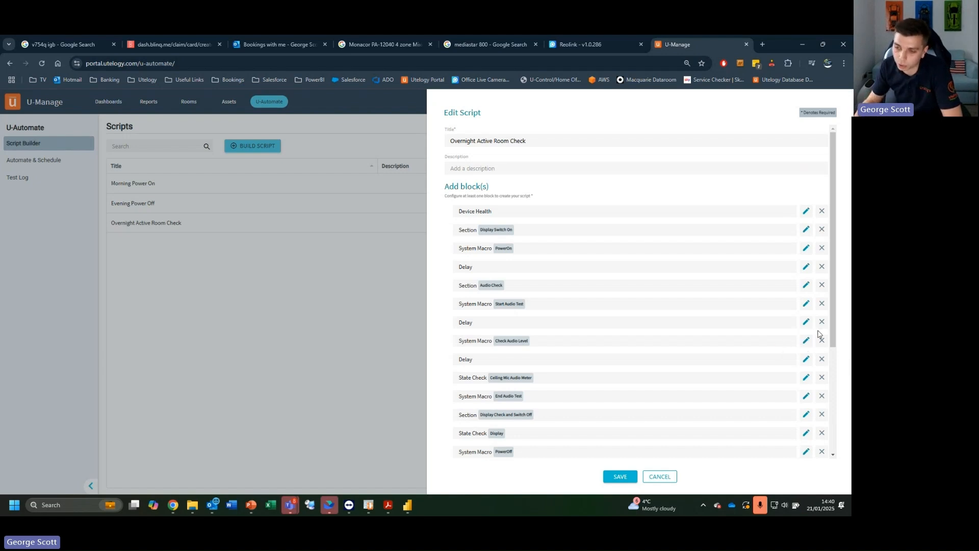
# Step: Examine the Ceiling Mic Audio Meter State Check block's reference, threshold value and error message in the Overnight Active Room Check script
pyautogui.moveTo(832, 335); pyautogui.dragTo(835, 355)
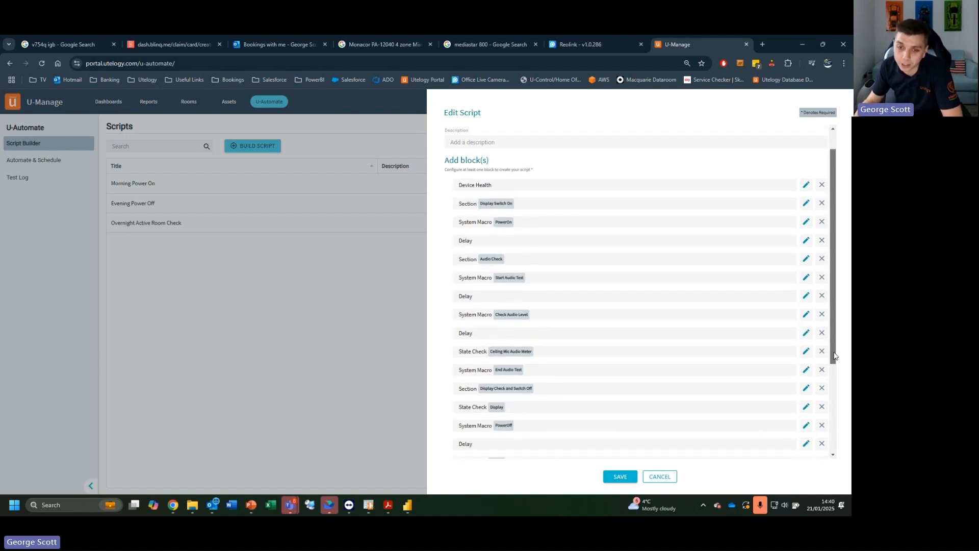
pyautogui.click(806, 351)
pyautogui.scroll(-1, 626, 343)
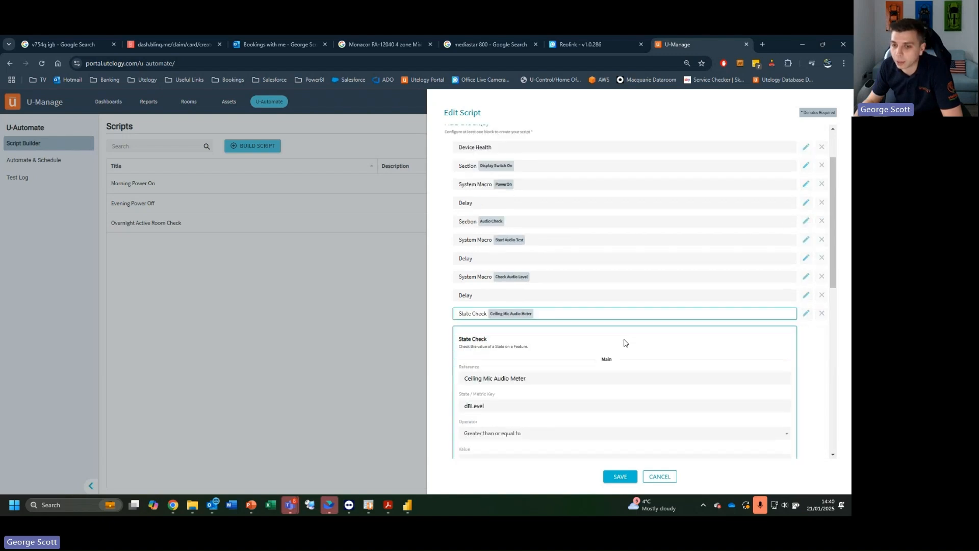
pyautogui.scroll(-3, 626, 343)
pyautogui.moveTo(541, 236); pyautogui.dragTo(424, 239)
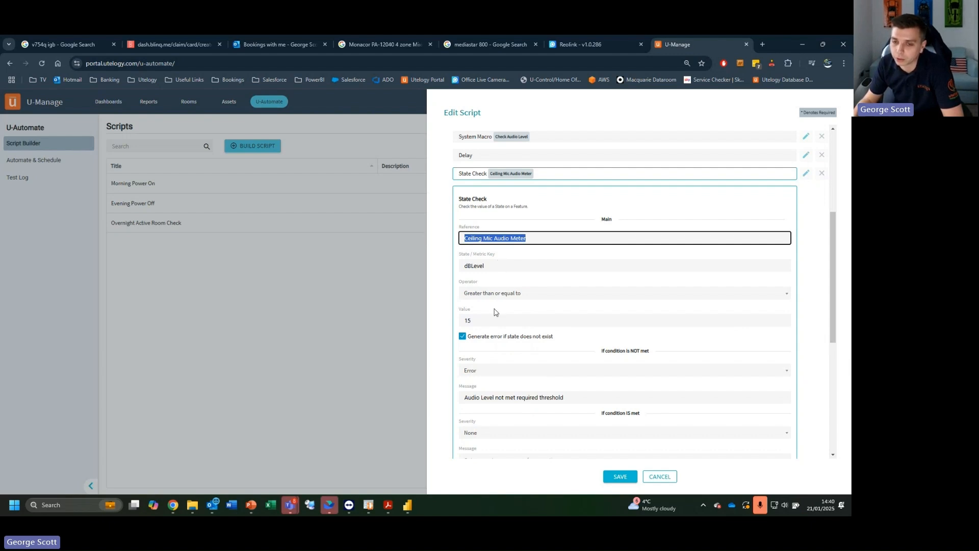
pyautogui.moveTo(489, 319); pyautogui.dragTo(441, 322)
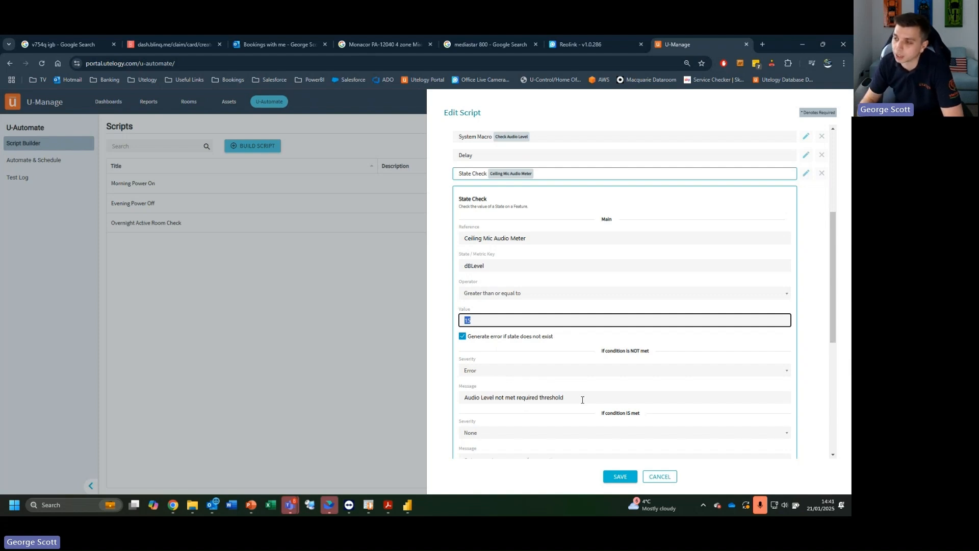
pyautogui.scroll(-2, 592, 396)
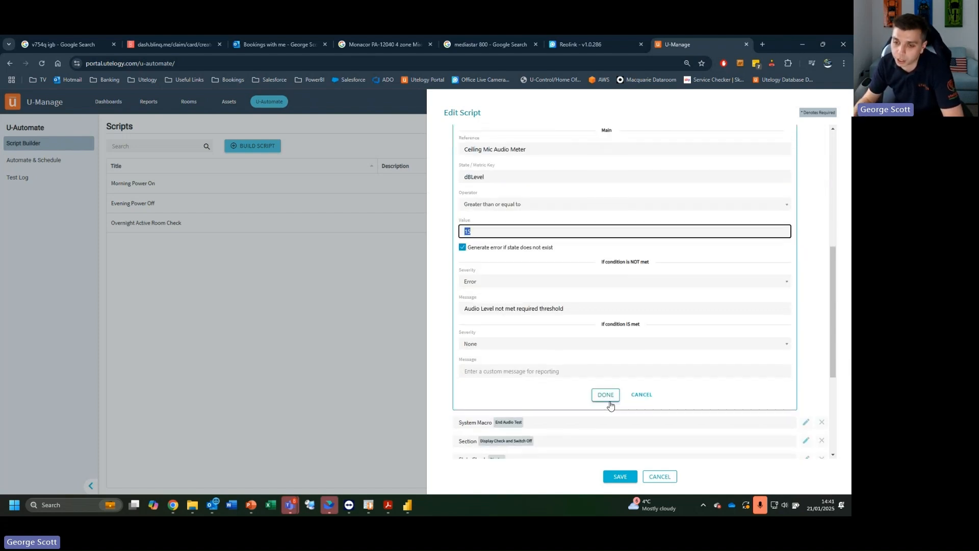
pyautogui.click(610, 399)
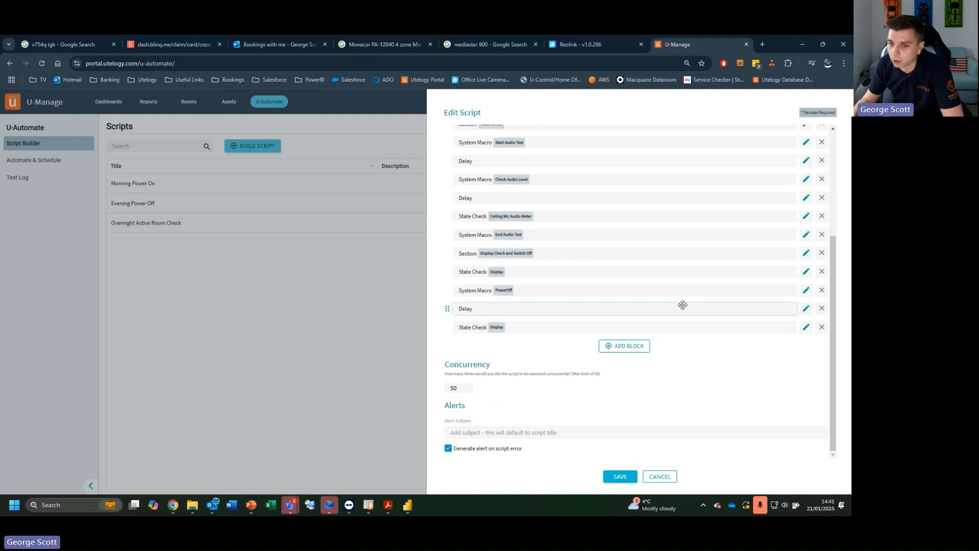
# Step: Examine the final Display State Check block's power condition and error message in the Overnight Active Room Check script
pyautogui.click(806, 326)
pyautogui.scroll(-3, 633, 354)
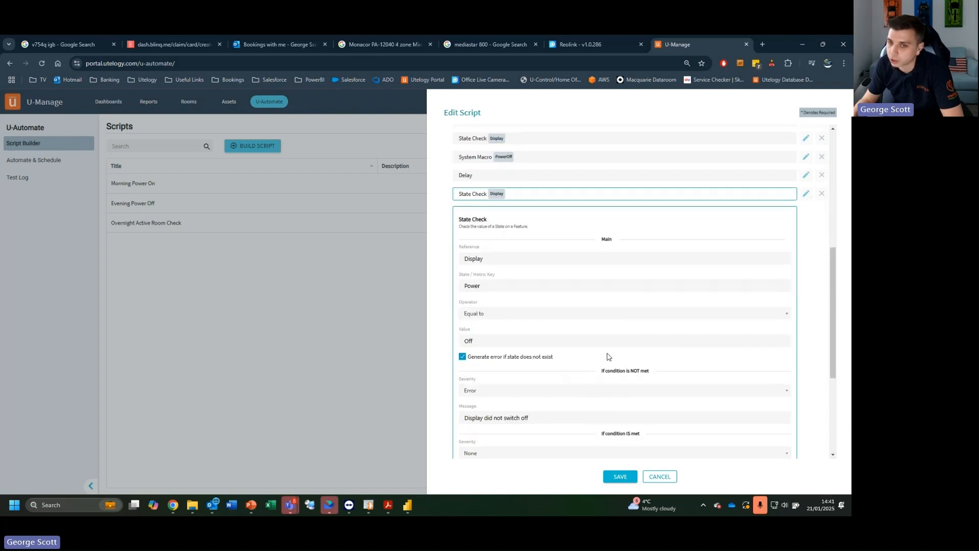
pyautogui.scroll(-1, 612, 389)
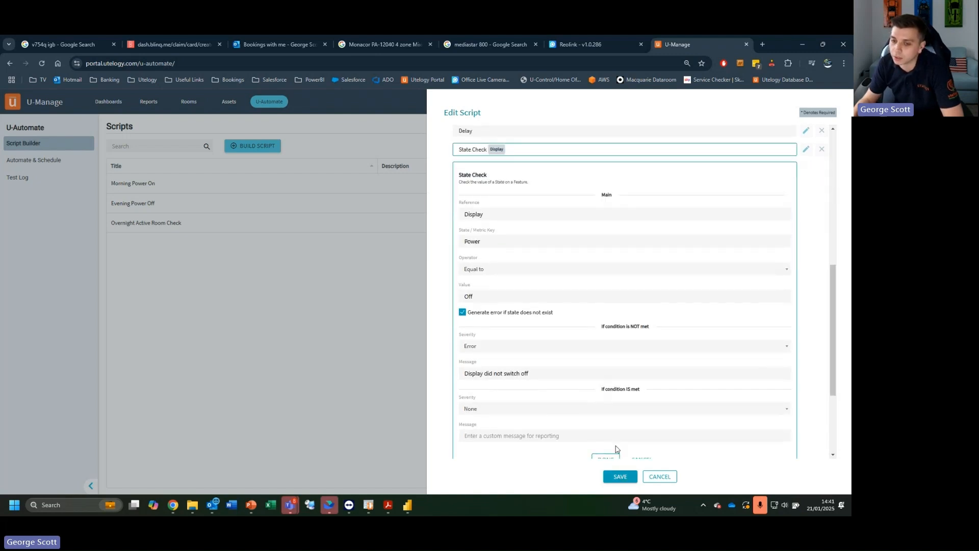
pyautogui.scroll(-2, 616, 446)
pyautogui.click(603, 371)
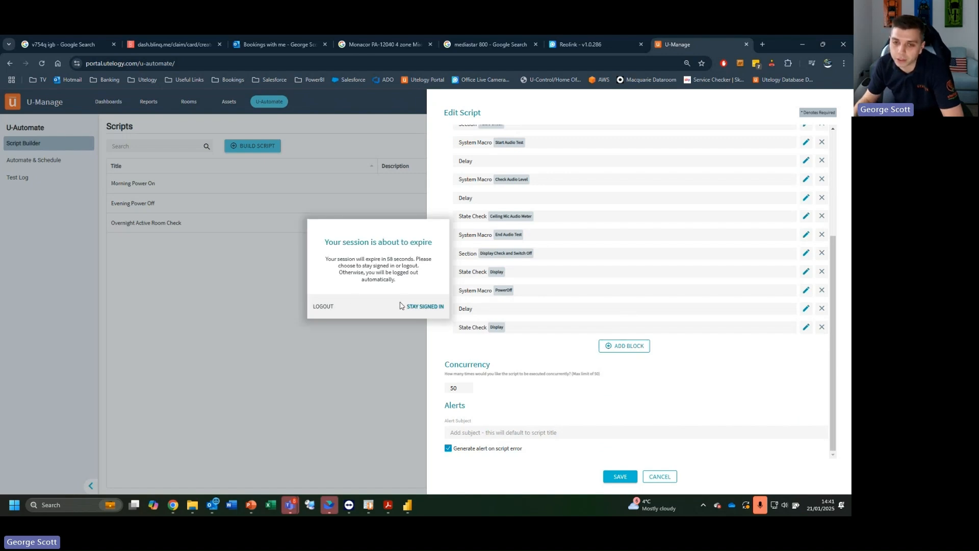
# Step: Keep the expiring session signed in and reload the U-Automate page
pyautogui.click(432, 306)
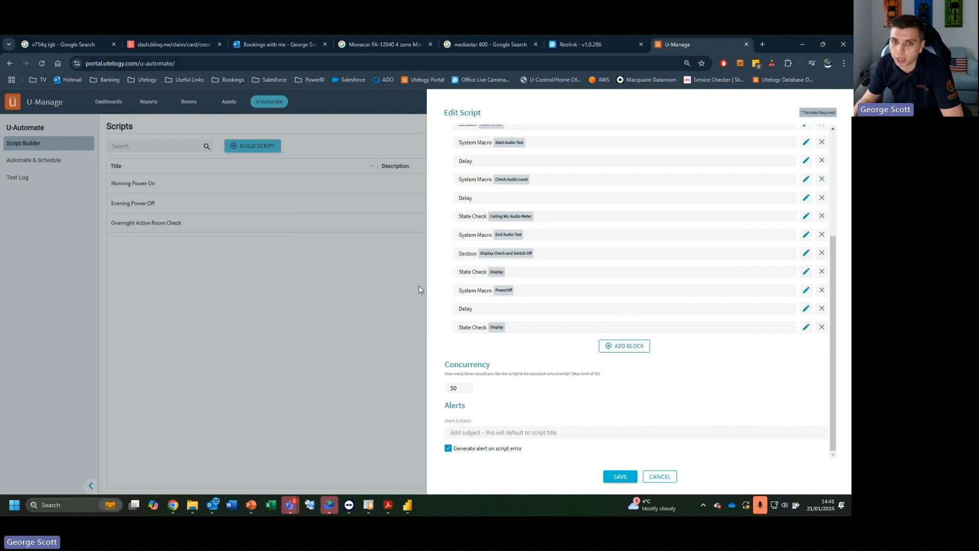
pyautogui.click(41, 63)
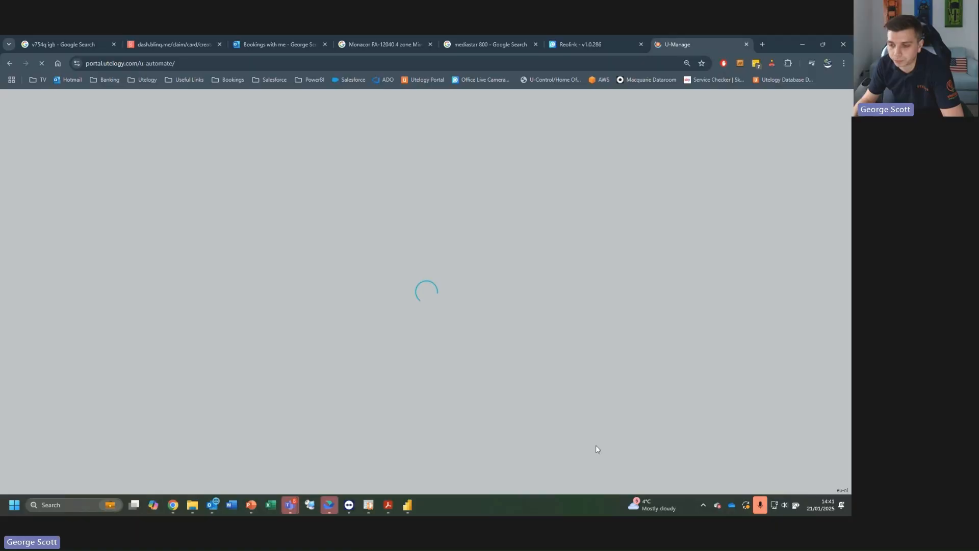